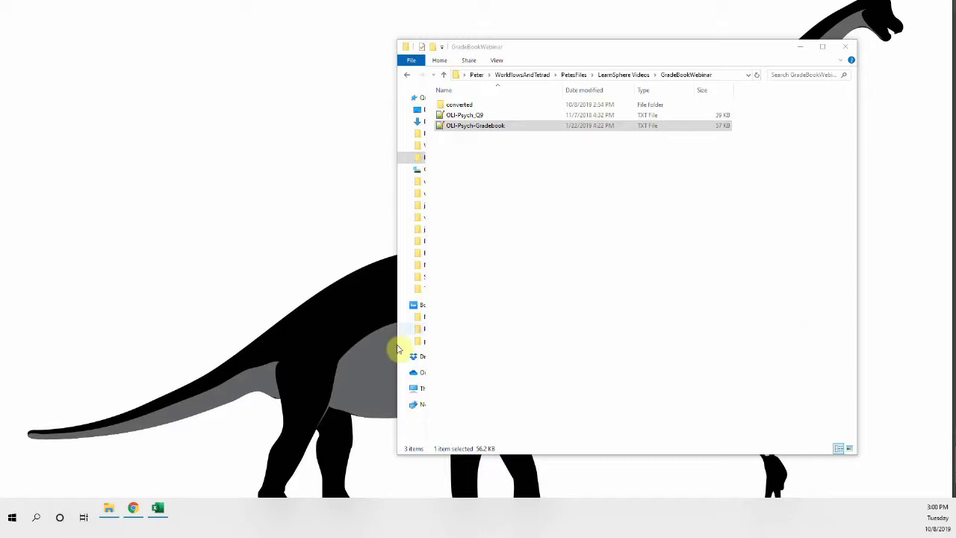
View the OLI-Psych-Gradebook sheet in Excel, and switch to Chrome to sign in to LearnSphere with Google.
click(159, 511)
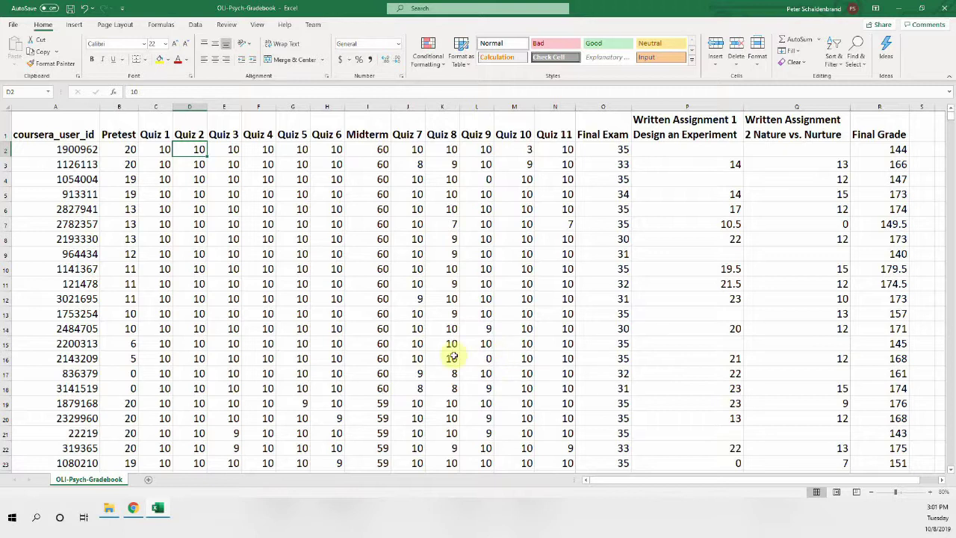
click(134, 510)
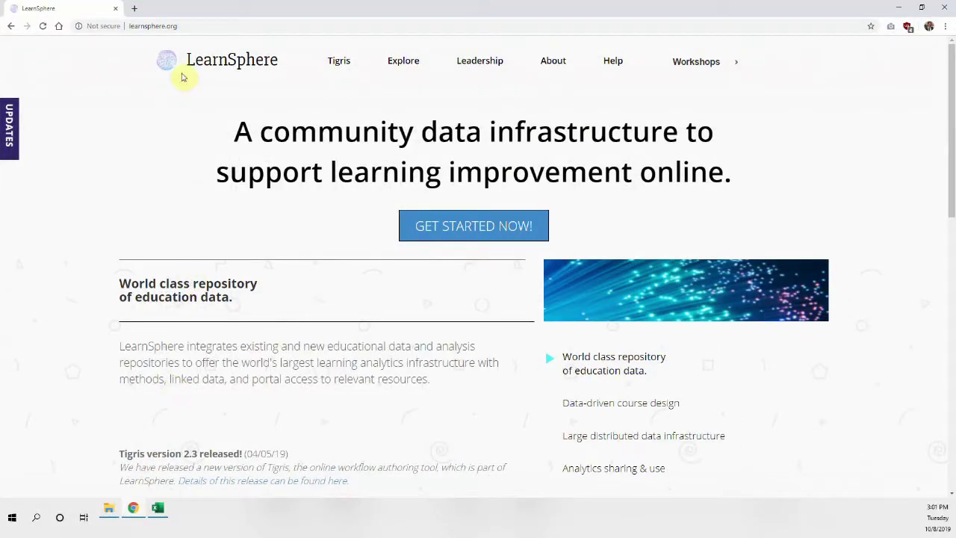
click(193, 26)
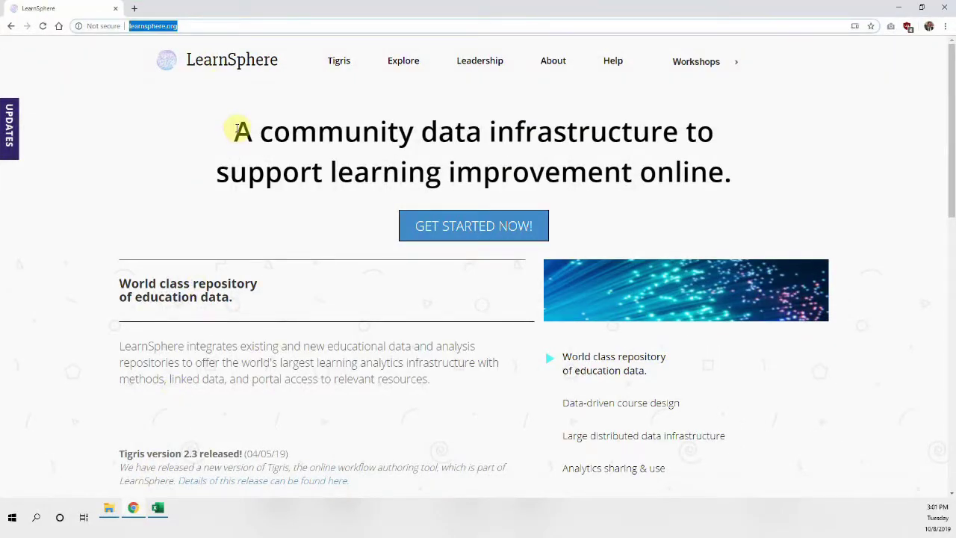
click(442, 225)
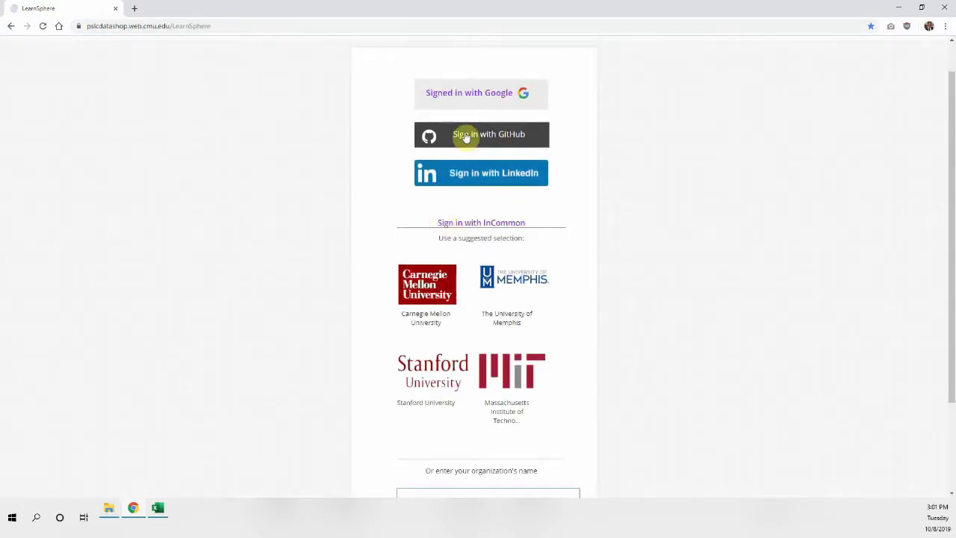
click(475, 104)
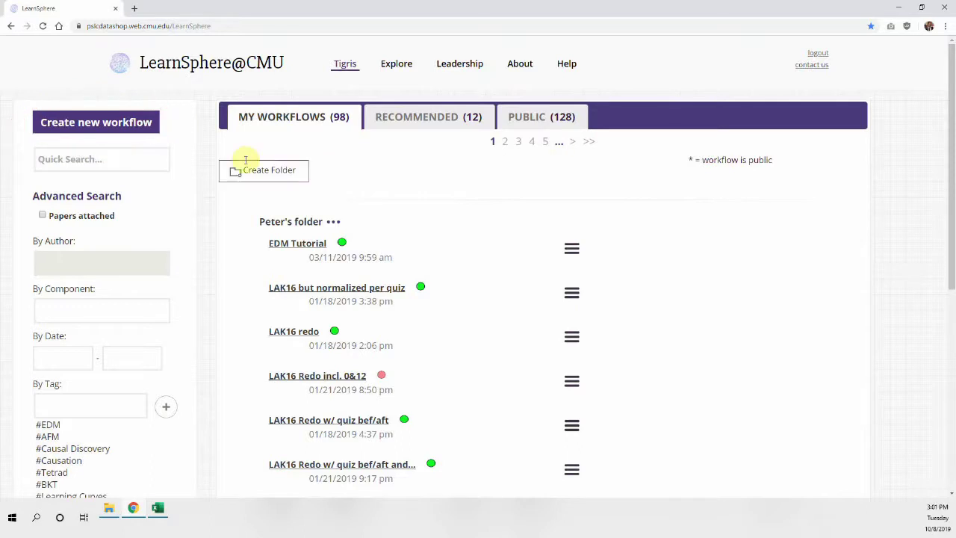
Create a new workflow named Gradebook Demo with the tag gradebook.
click(147, 122)
text(Gradeb)
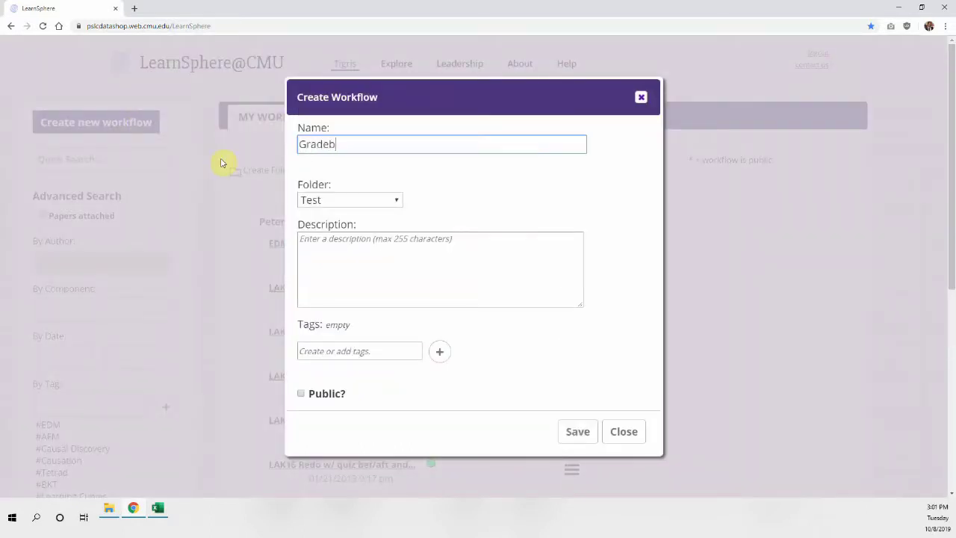
text(ook Demo)
click(375, 349)
text(grade bo)
key(BackSpace)
key(BackSpace)
key(BackSpace)
text(book)
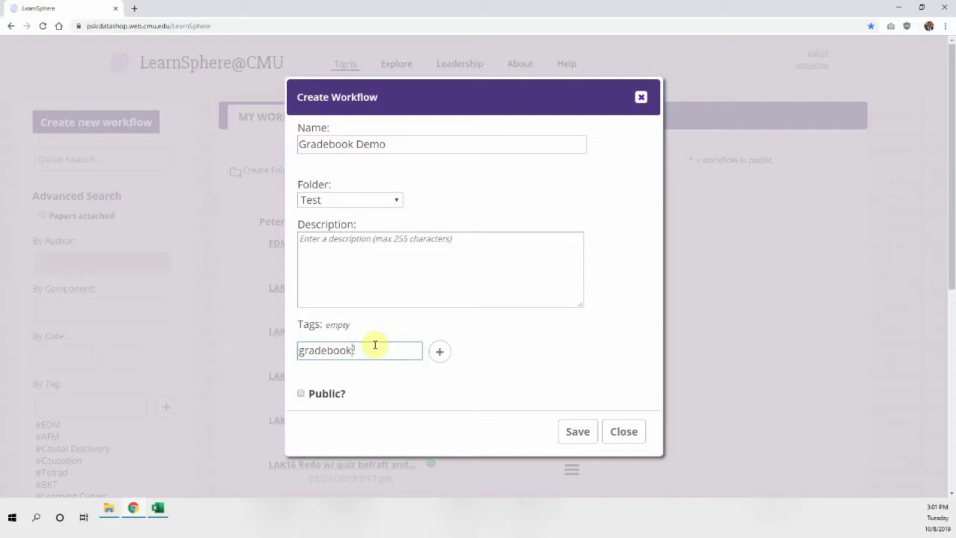
click(439, 351)
click(576, 445)
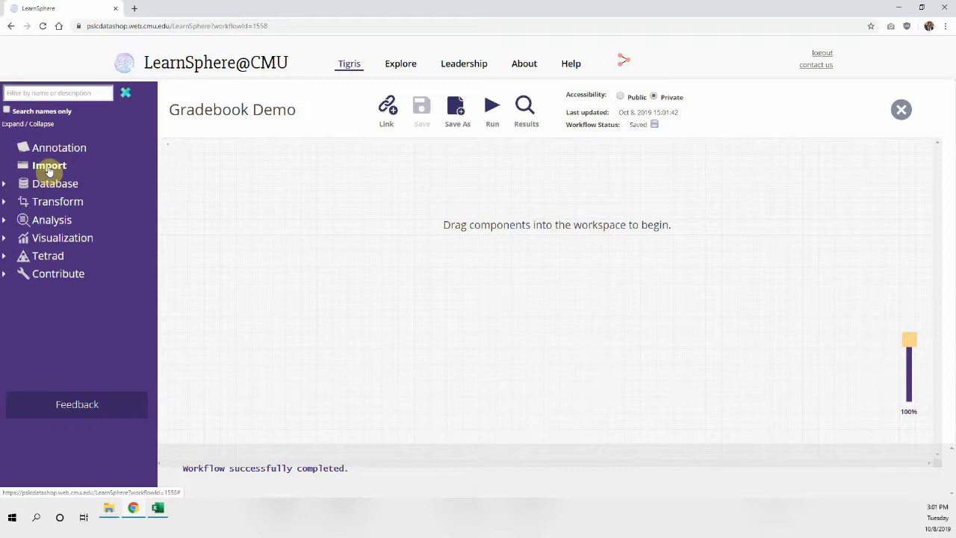
Add an Import component to the empty workspace and certify the IRB requirements for uploading your own file.
drag(49, 171, 263, 189)
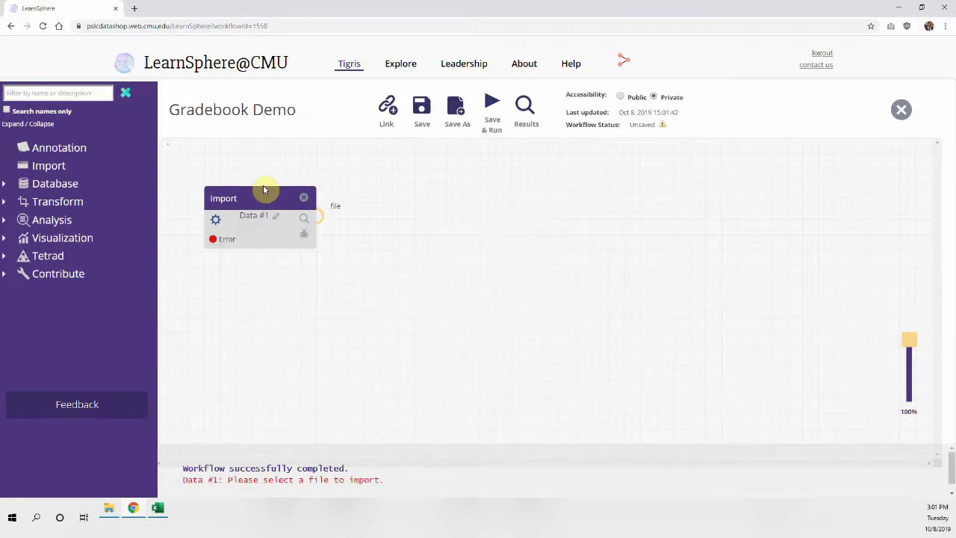
click(218, 220)
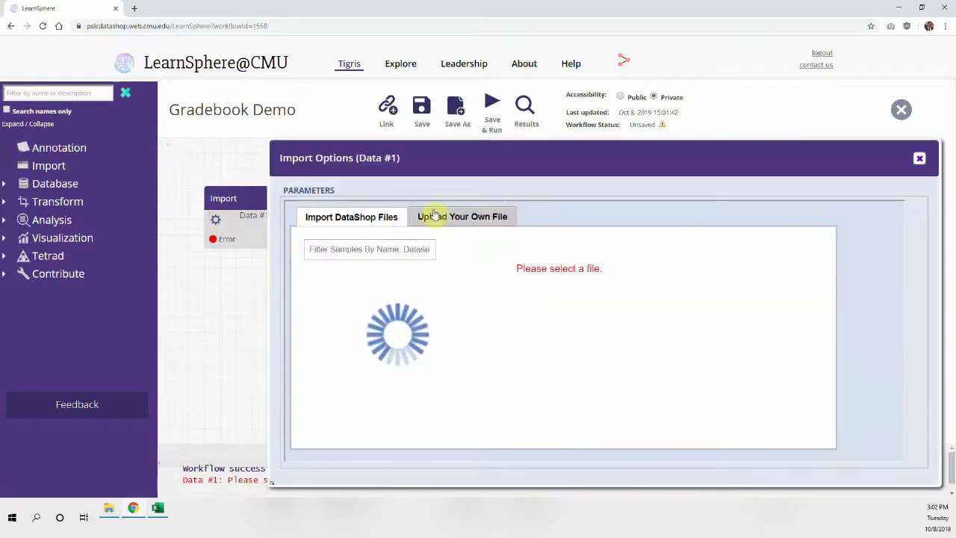
click(440, 215)
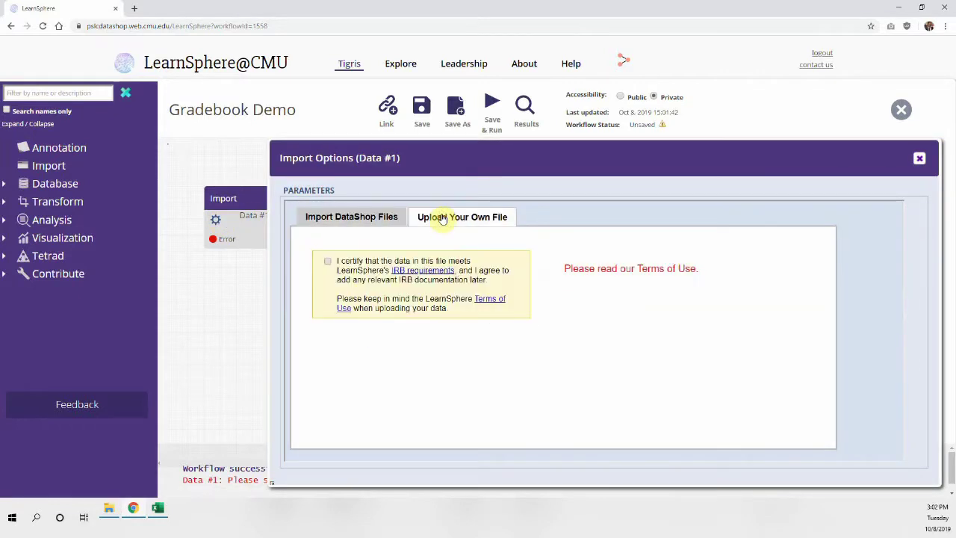
click(366, 261)
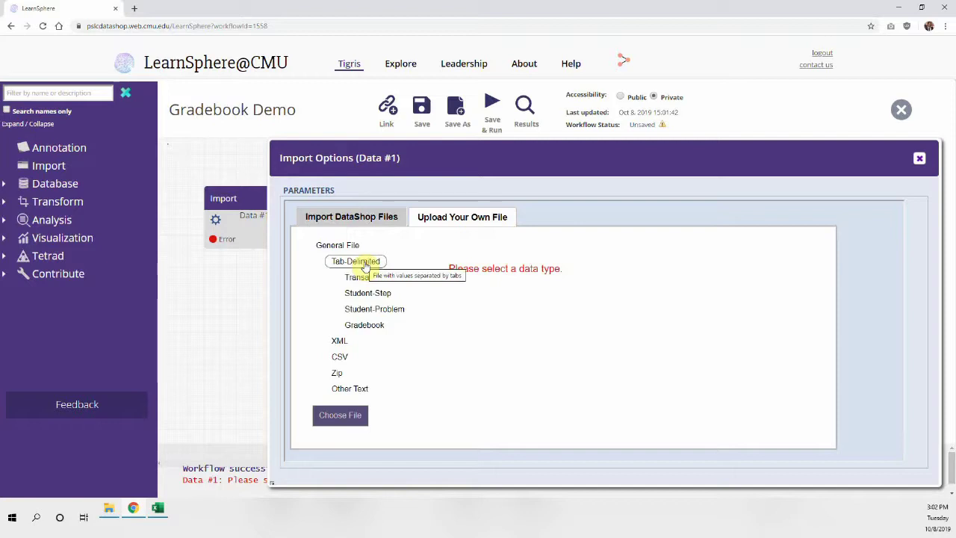
Upload OLI-Psych-Gradebook into the Import component as a tab-delimited Gradebook file and close its options.
click(365, 265)
click(364, 326)
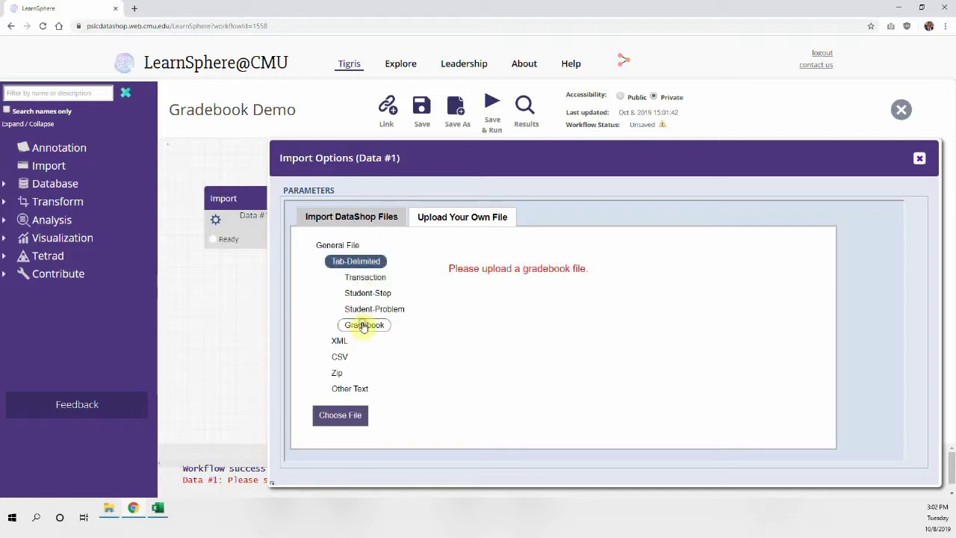
click(342, 416)
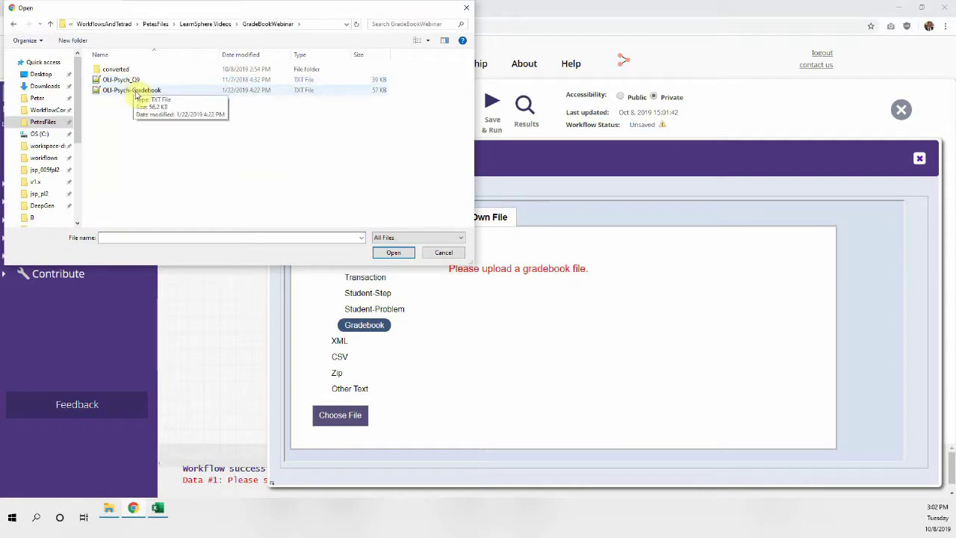
click(136, 90)
click(395, 253)
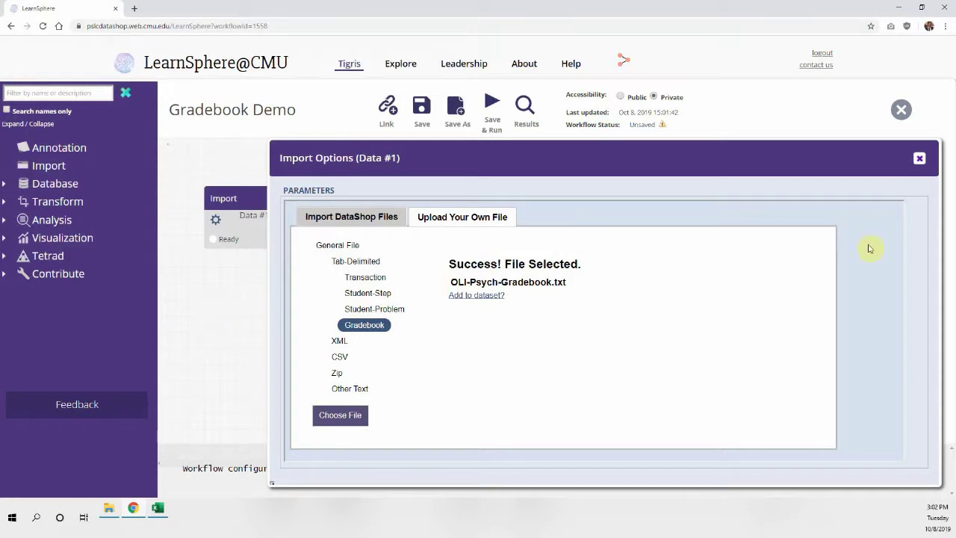
click(919, 157)
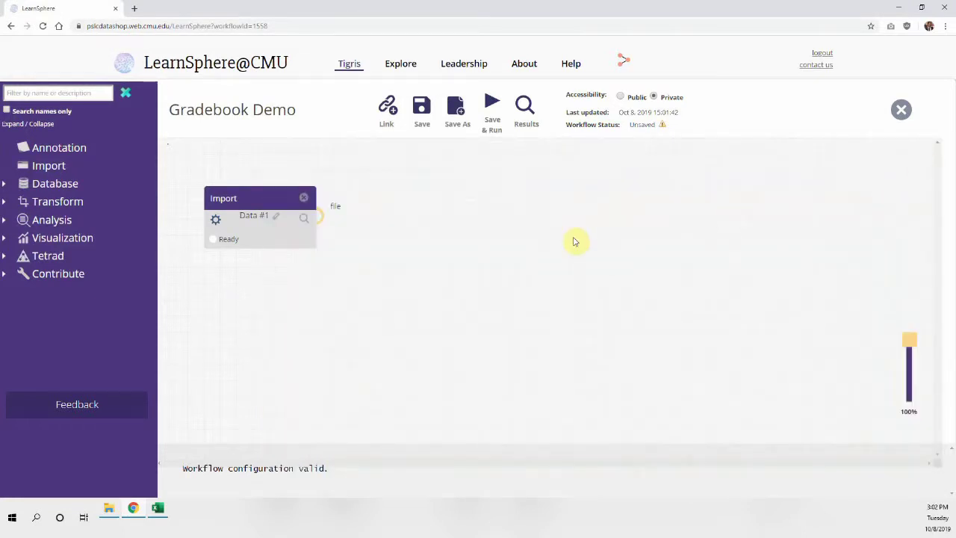
Add a Correlation analysis component beside the Import and connect the Import's file output to its gradebook input.
click(42, 202)
click(41, 205)
click(42, 220)
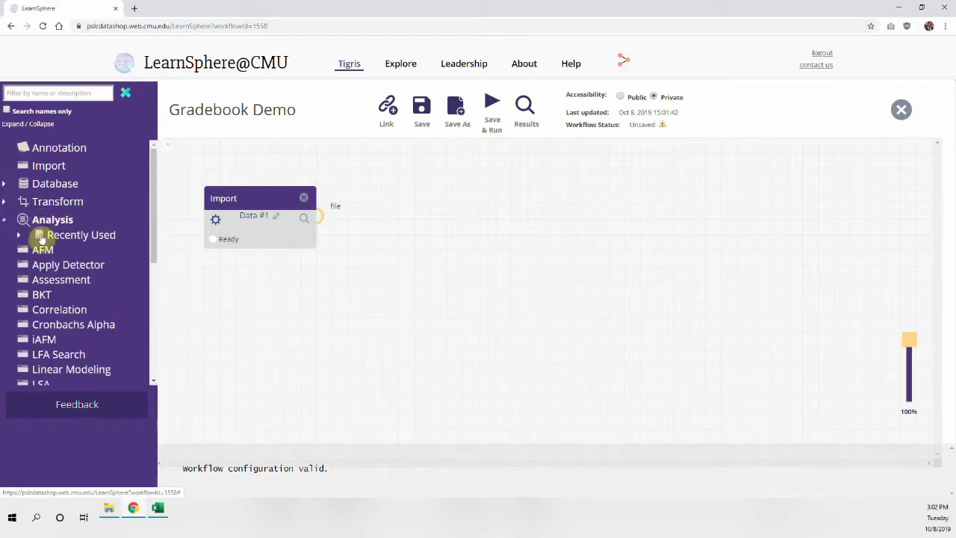
mouse_move(59, 312)
drag(60, 312, 477, 197)
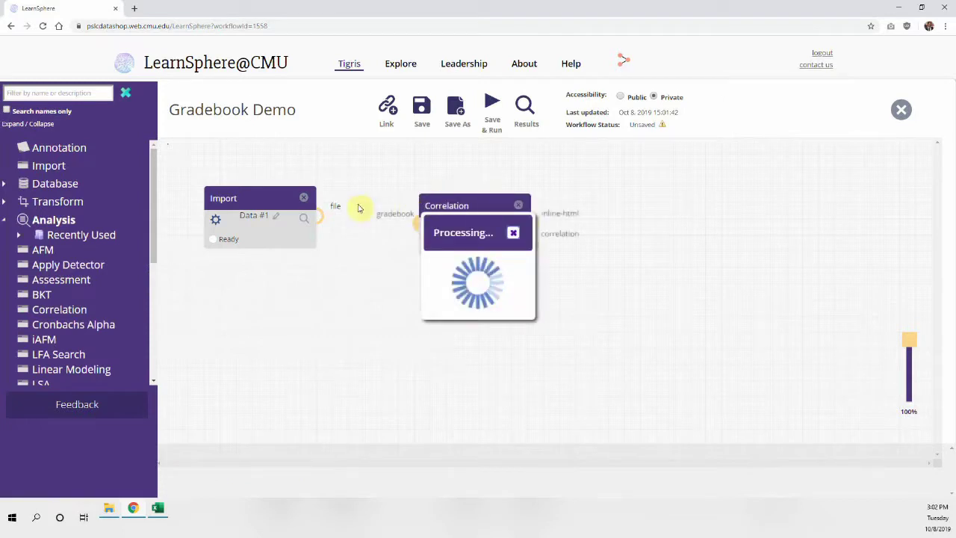
drag(321, 218, 422, 232)
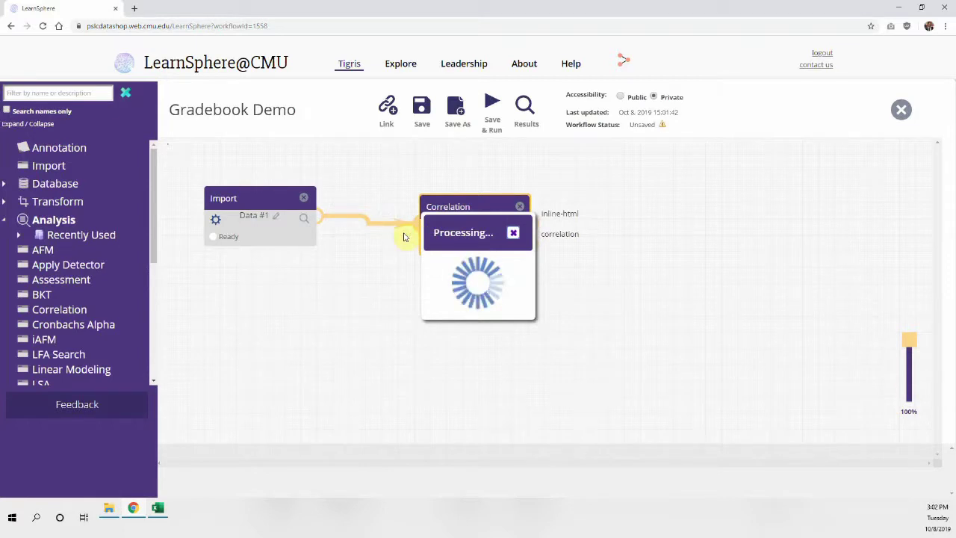
Set the Correlation component's Is Summary Column Present option to True, and save and run the workflow.
click(433, 229)
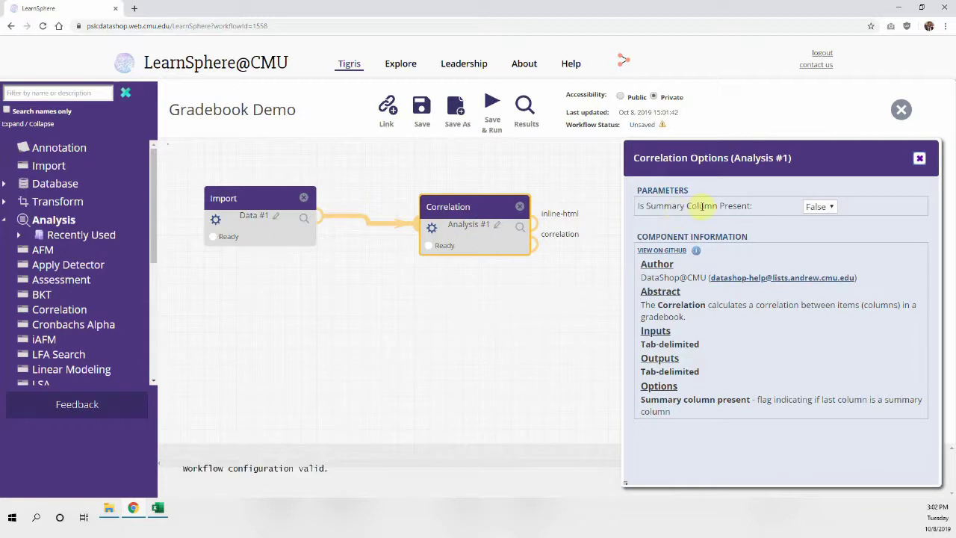
click(822, 209)
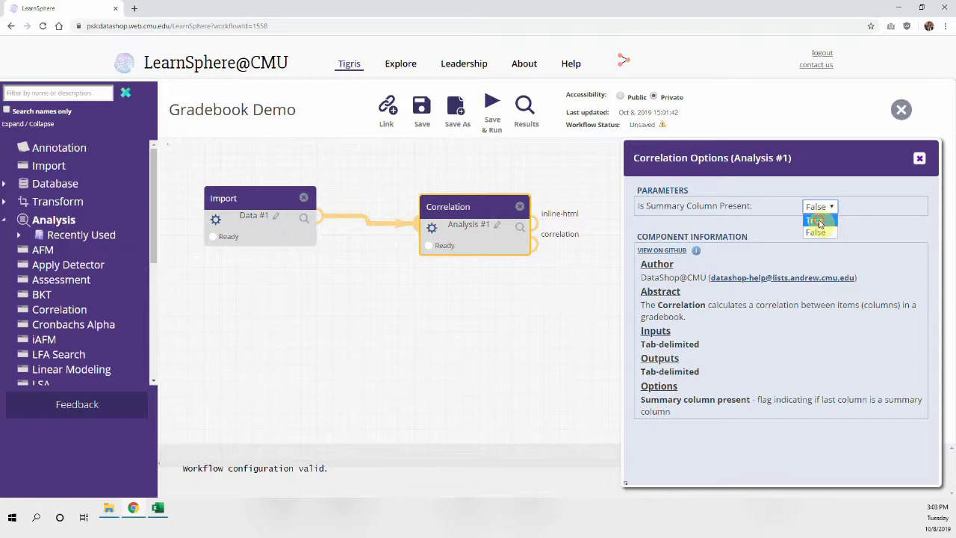
click(818, 221)
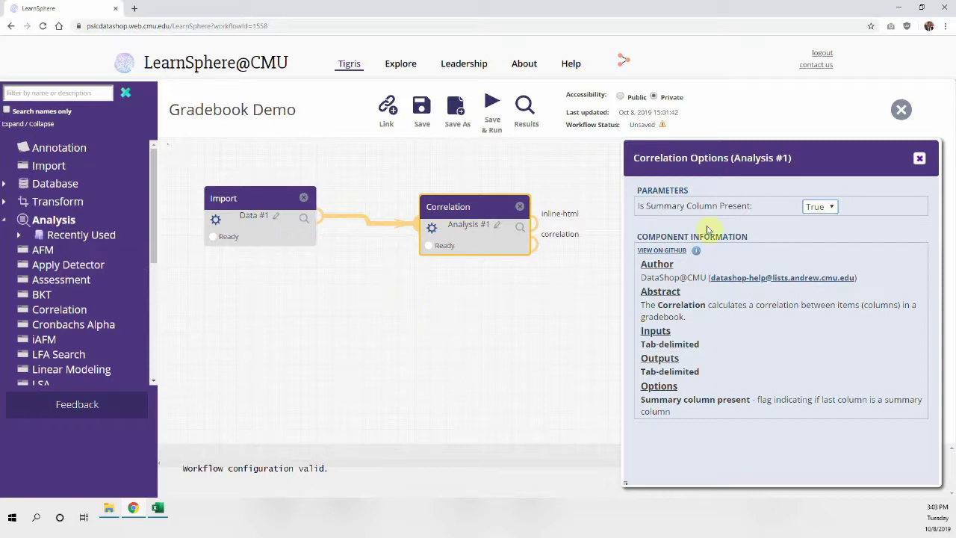
click(919, 158)
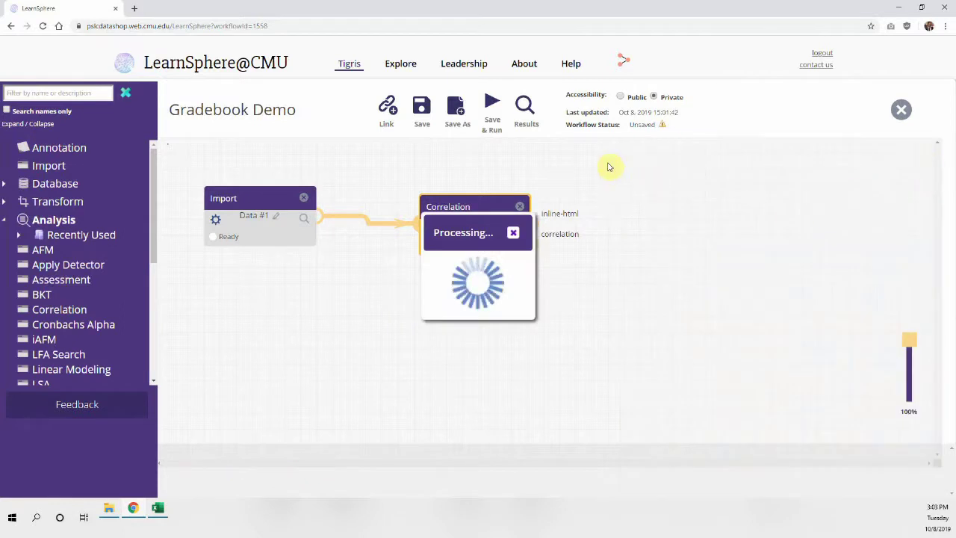
click(493, 109)
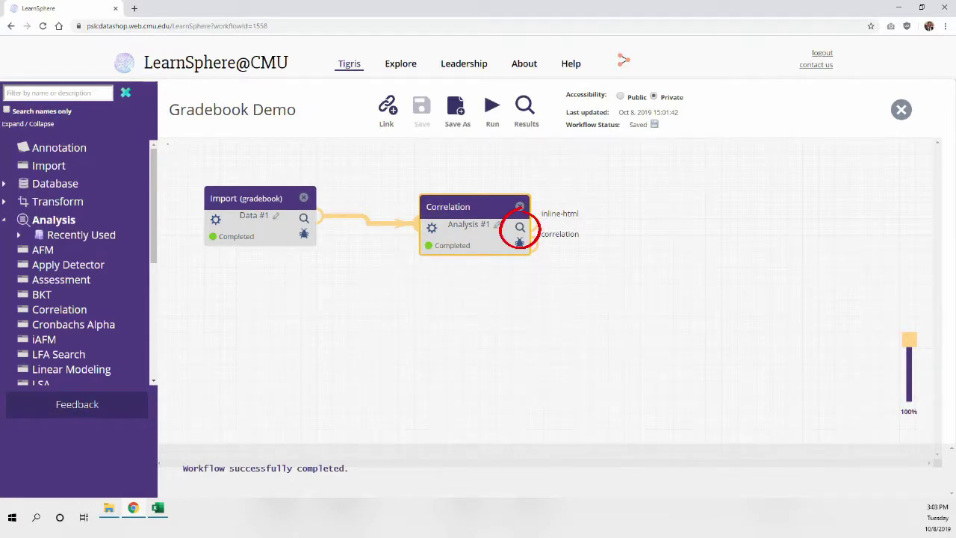
Open the Correlation results, show the matrix in a new window and examine it down to the Final Grade row.
click(520, 228)
scroll(553, 194, down, 1)
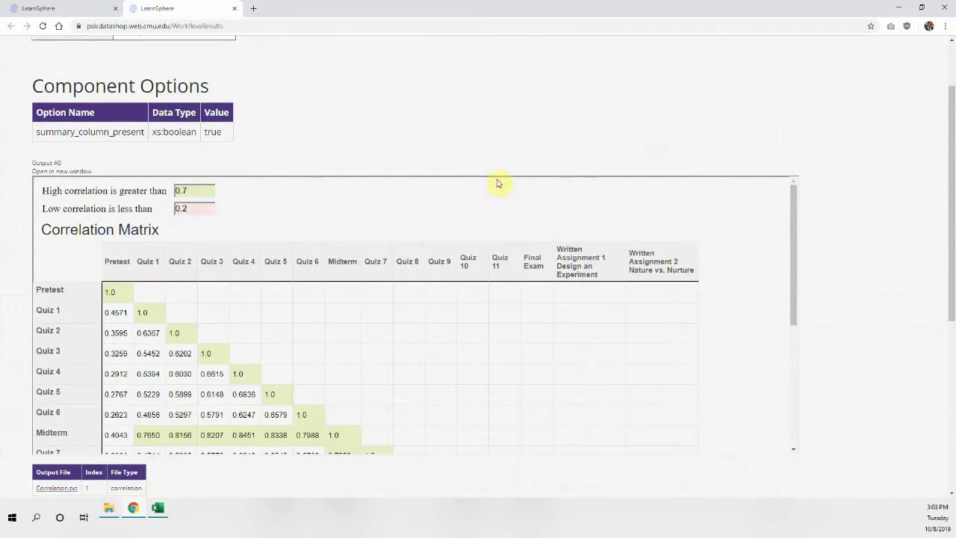
click(81, 172)
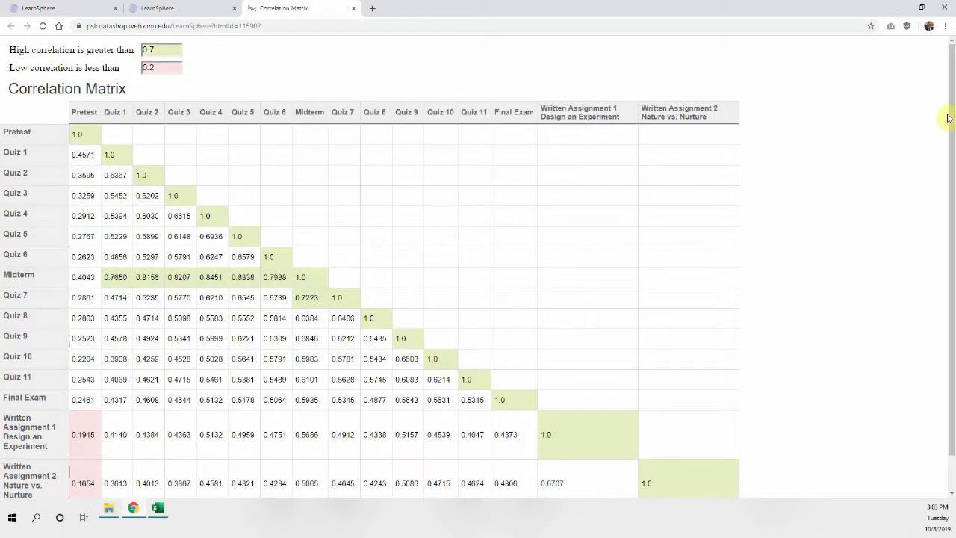
drag(951, 115, 947, 157)
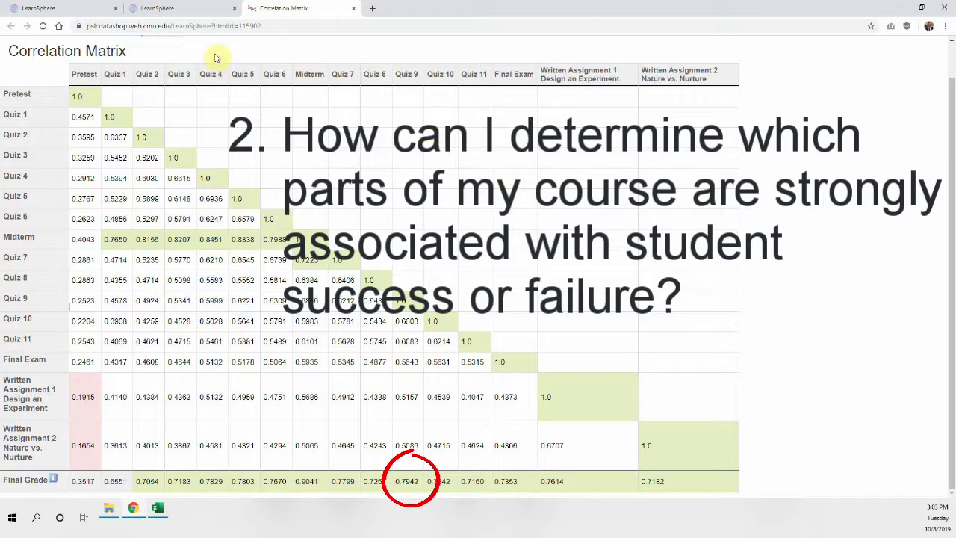
Return to the workflow, add a second Import component below the first and certify the IRB requirements for its upload.
click(108, 10)
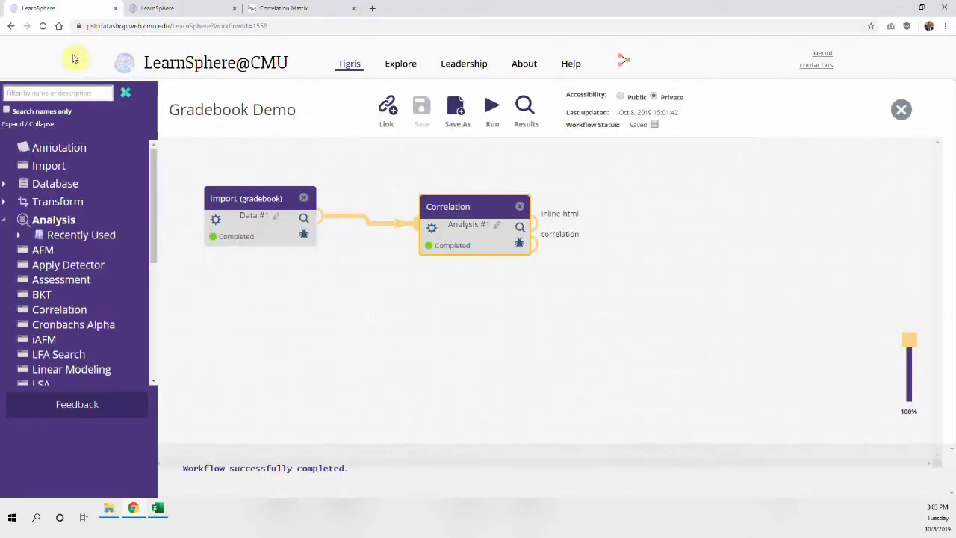
drag(47, 166, 258, 297)
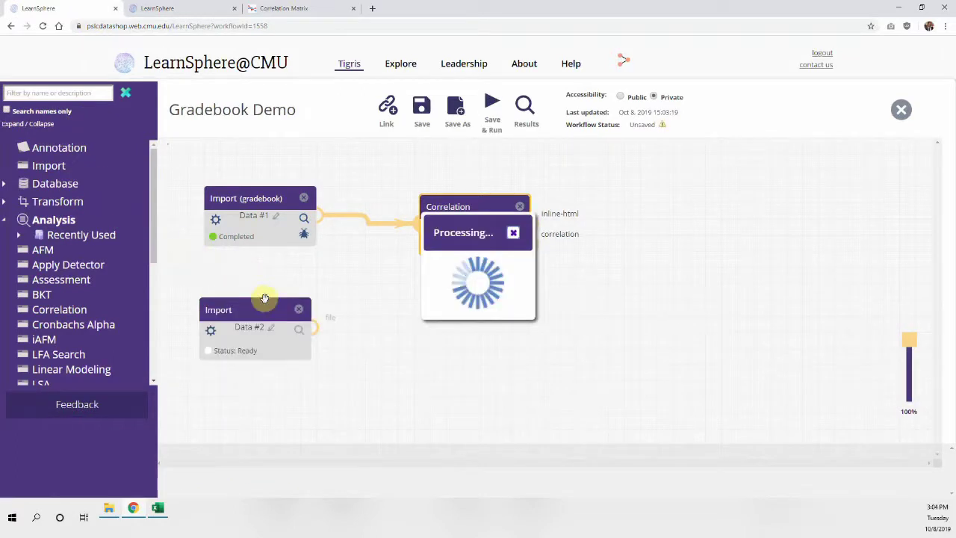
click(212, 332)
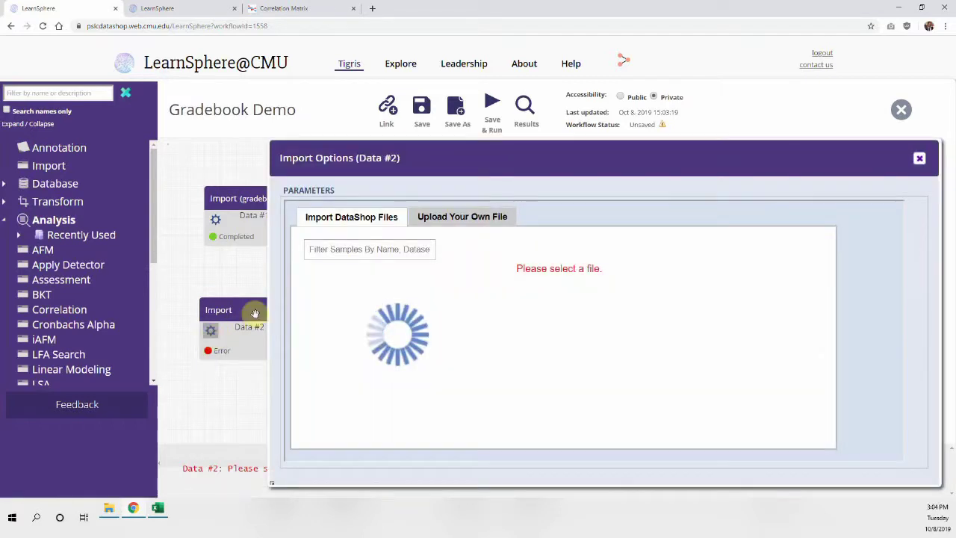
click(440, 218)
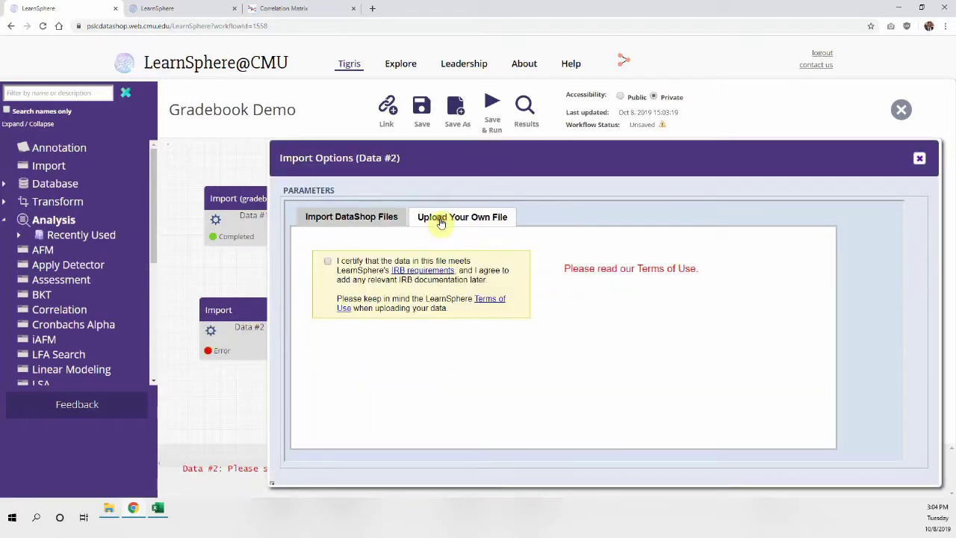
click(329, 263)
Upload OLI-Psych_Q9 into the second Import component as a Gradebook file and close its options.
click(363, 327)
click(351, 413)
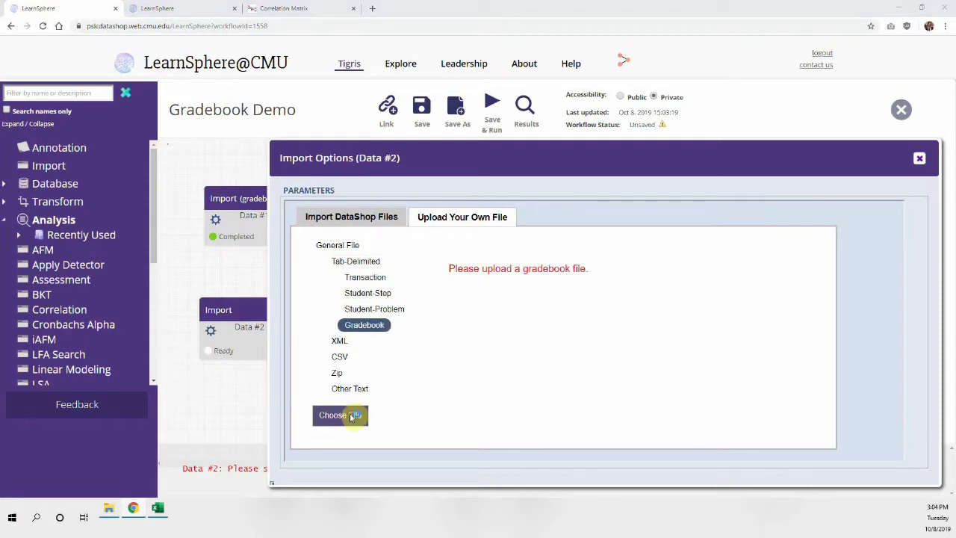
click(147, 80)
click(392, 252)
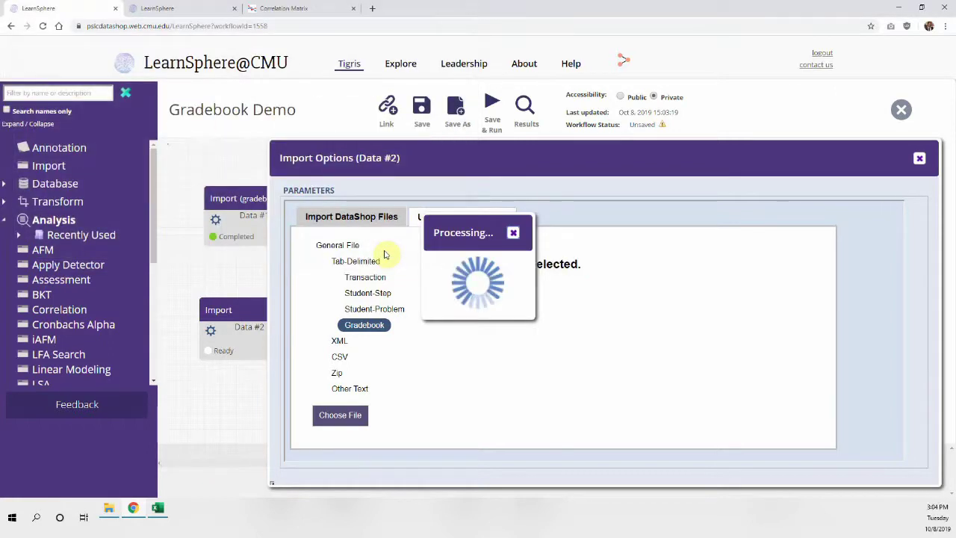
click(249, 271)
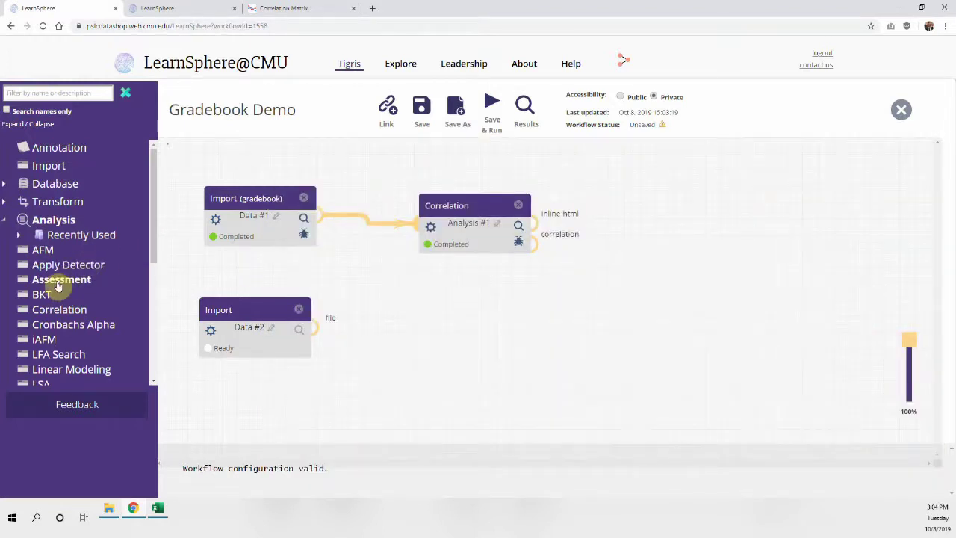
Add an Assessment component below Correlation and connect the second Import component's file output to its gradebook input.
drag(74, 282, 473, 294)
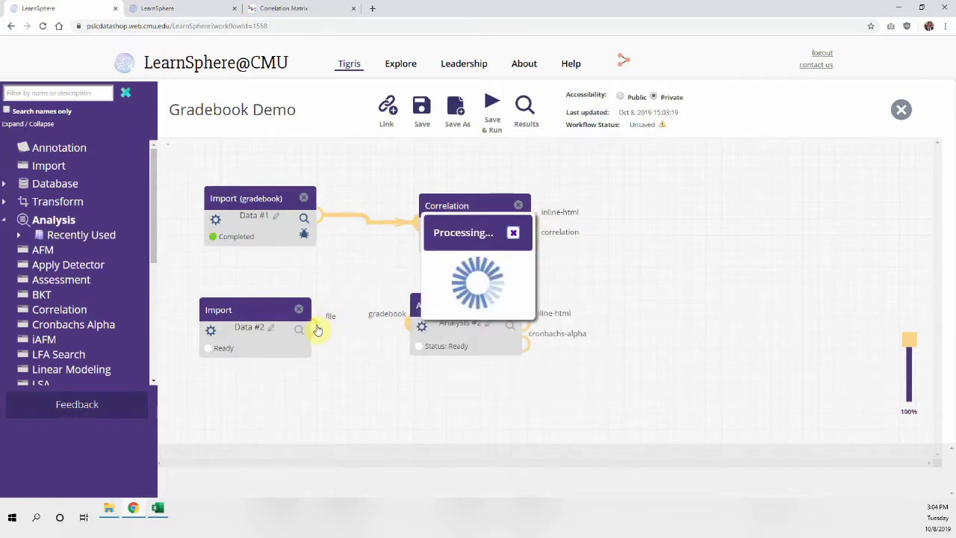
drag(357, 326, 412, 328)
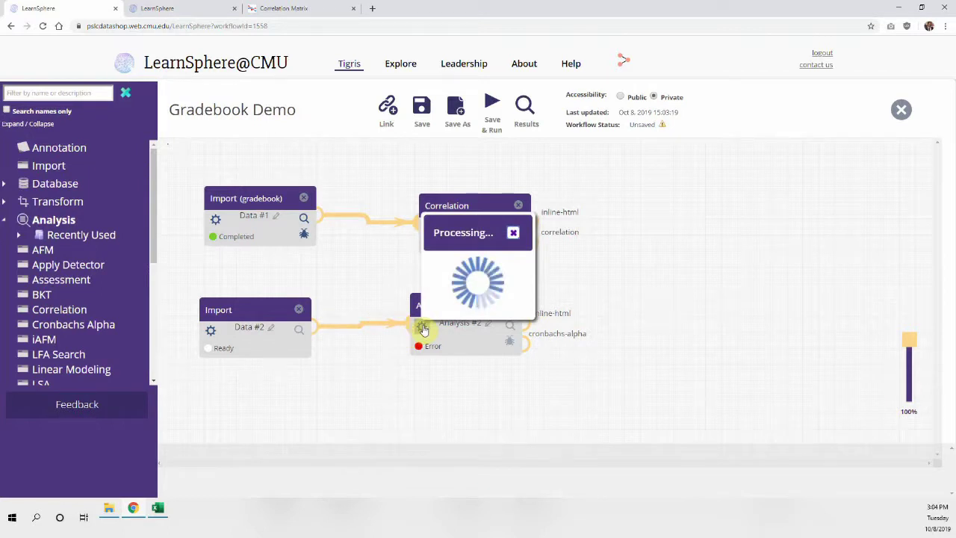
Set the Assessment component's Is Summary Column Present option to True, and save and run the workflow.
click(421, 326)
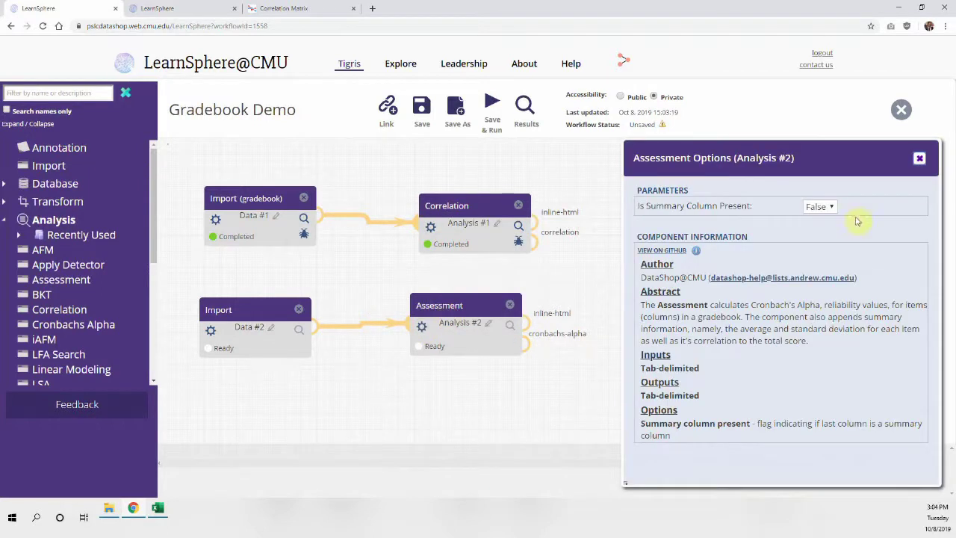
click(832, 209)
click(823, 220)
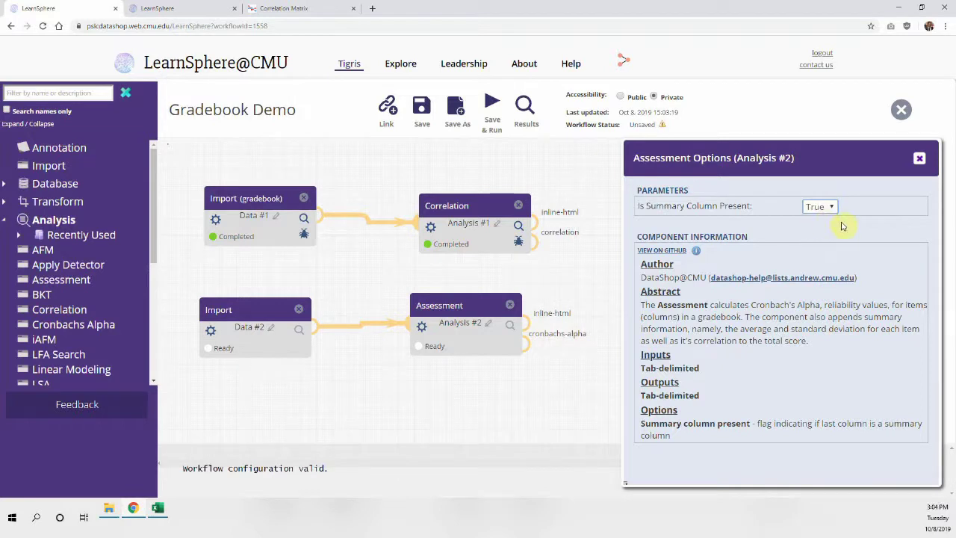
click(919, 158)
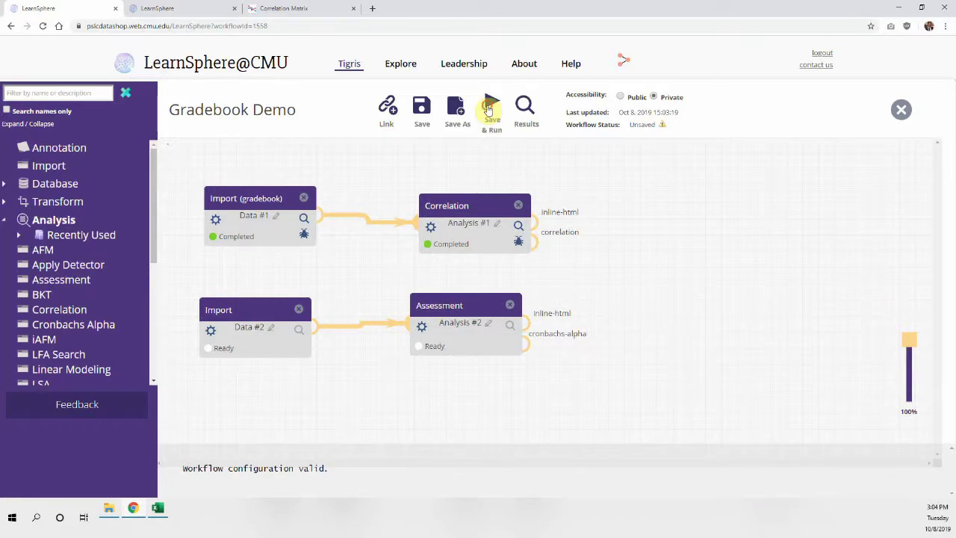
click(488, 109)
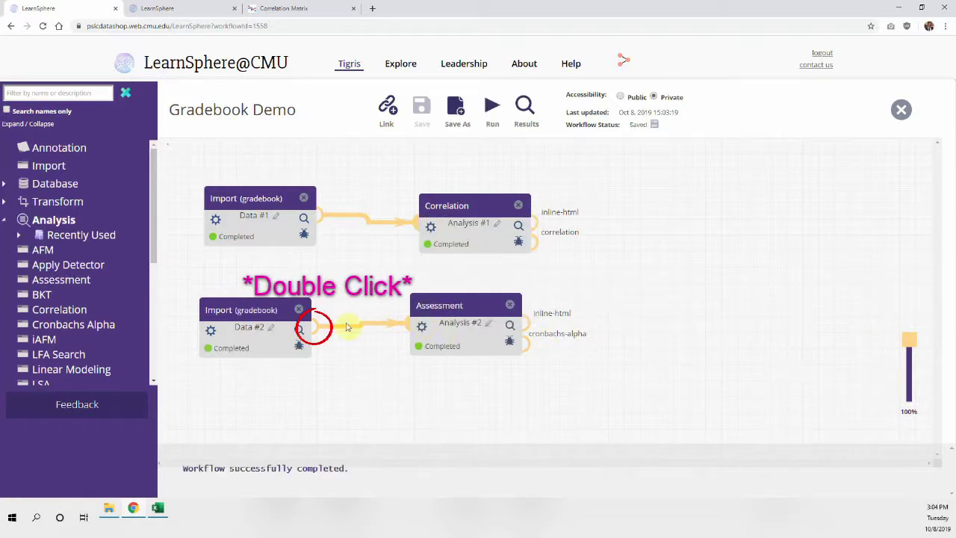
Preview the gradebook data output by the second Import component and close the preview.
double_click(313, 330)
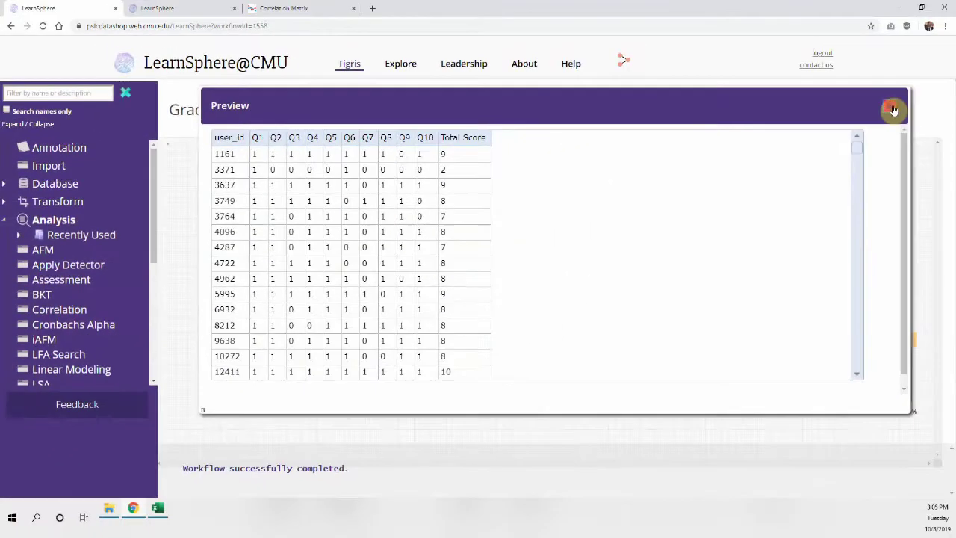
click(945, 100)
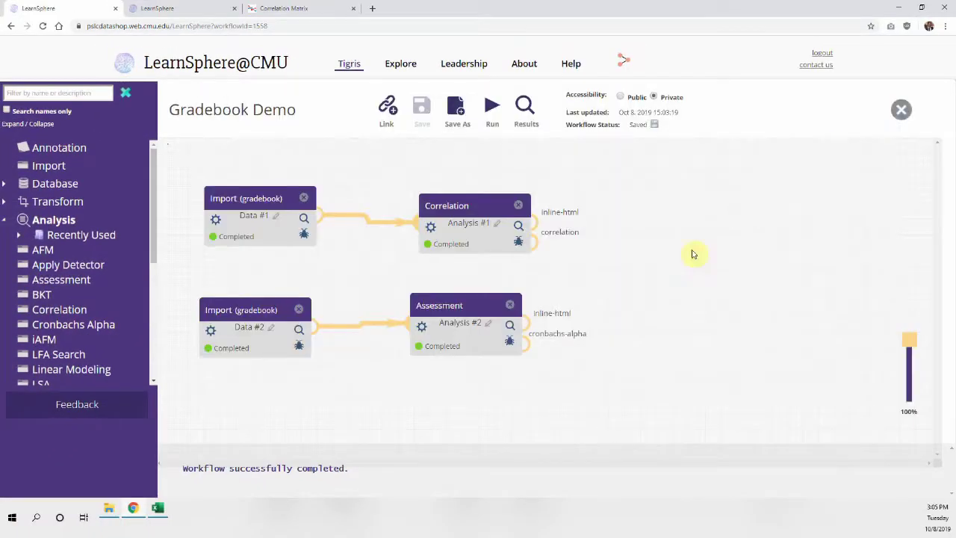
Open the Assessment results, show the Reliability table in a new window and examine each question's Cronbach's Alpha and average.
click(513, 330)
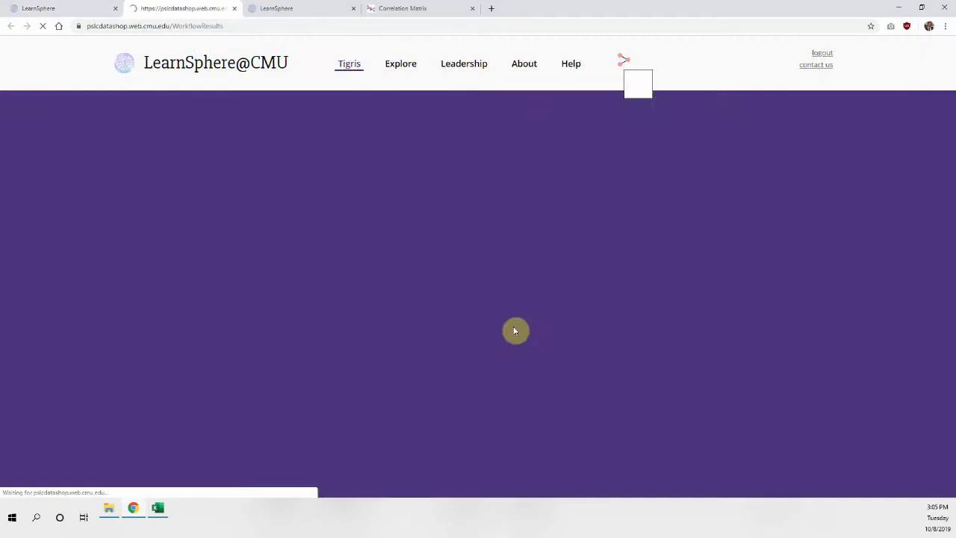
scroll(535, 187, down, 1)
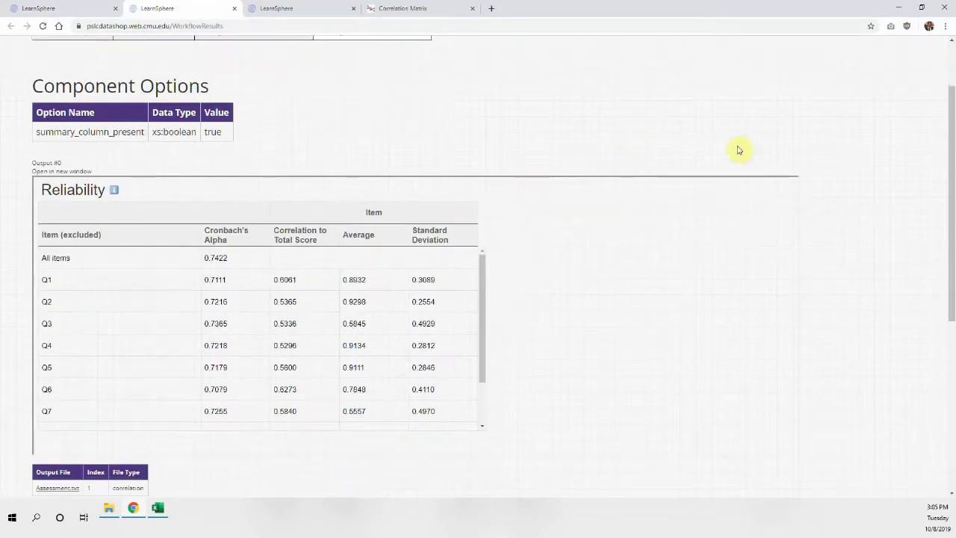
scroll(783, 156, down, 1)
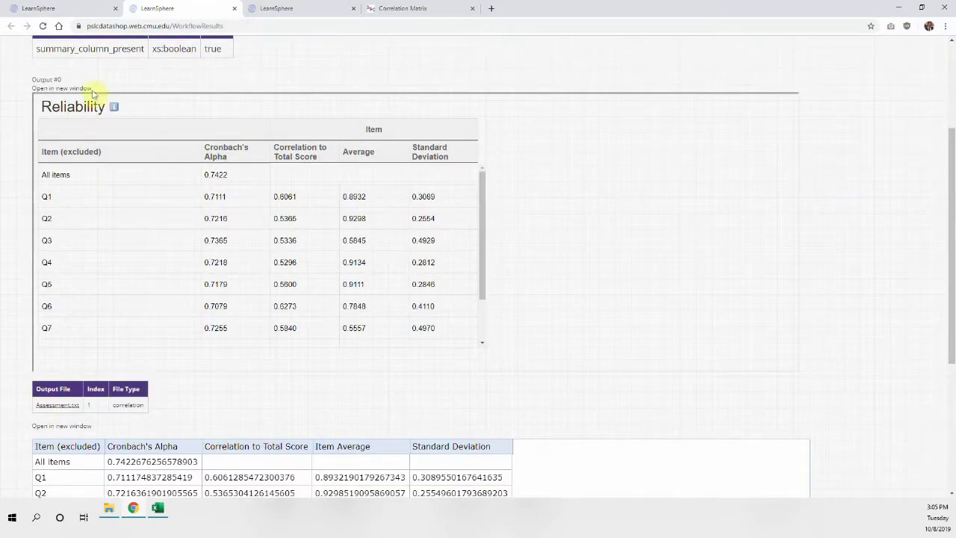
click(82, 89)
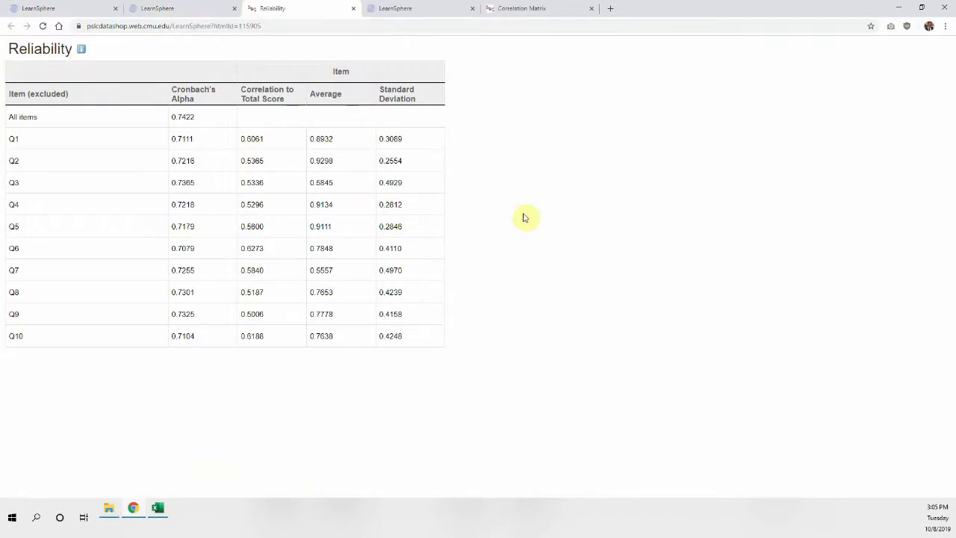
scroll(430, 270, up, 1)
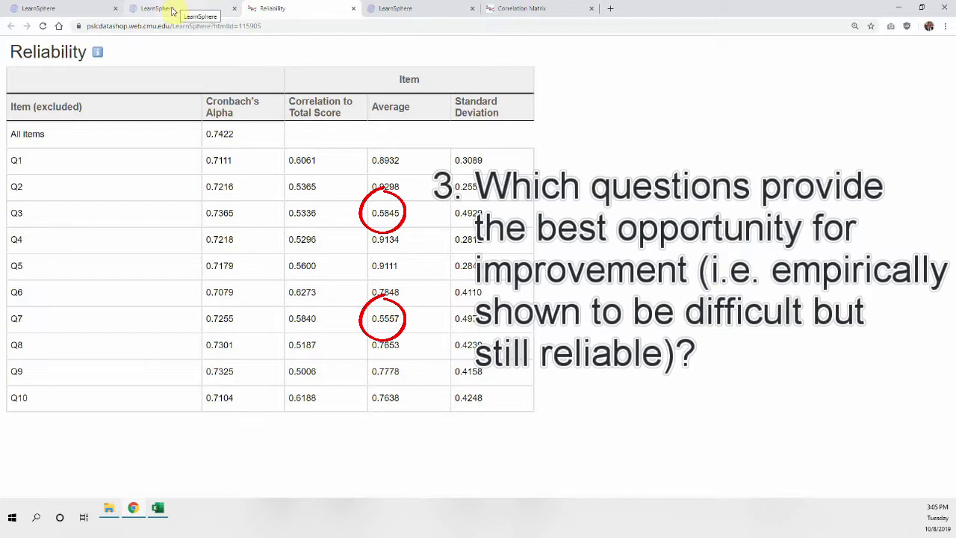
Return to the Gradebook Demo workflow and open the page zoom controls.
click(79, 14)
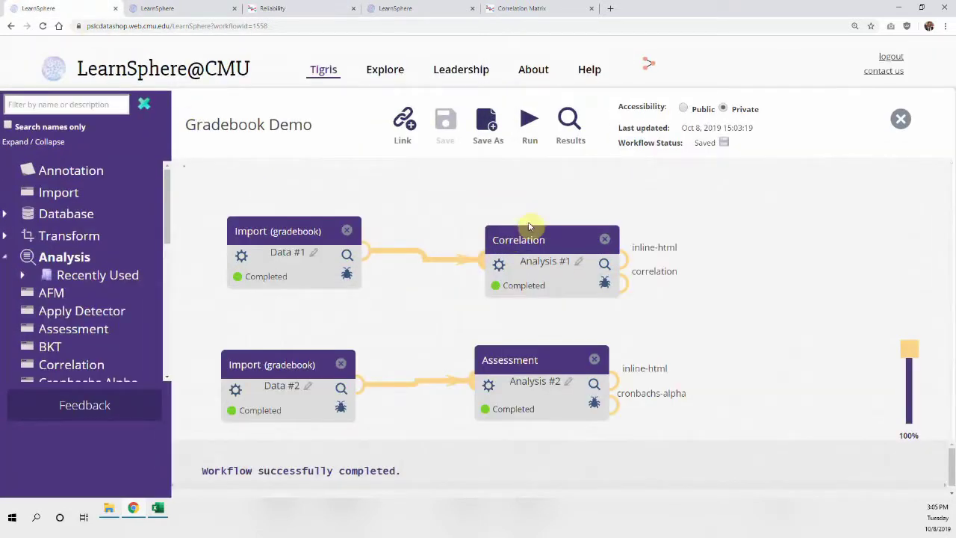
click(853, 29)
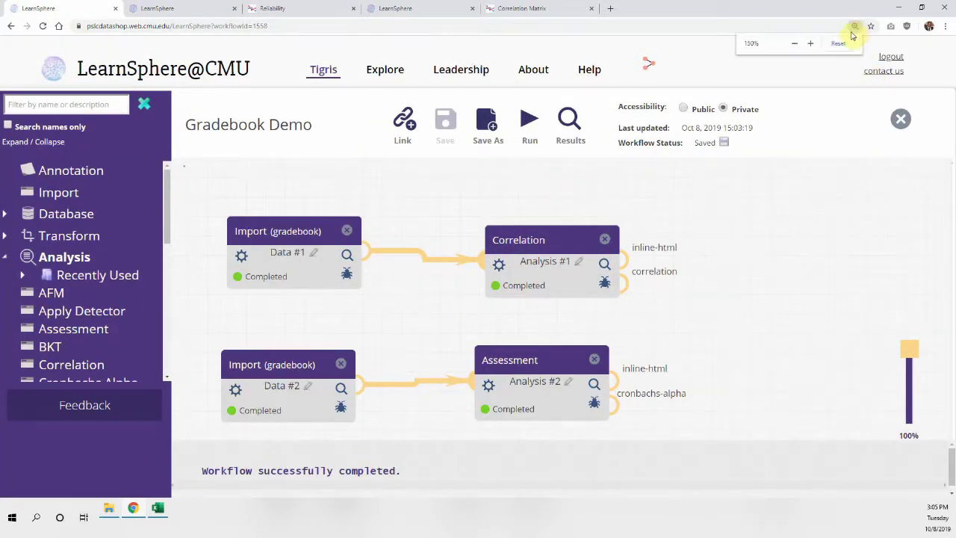